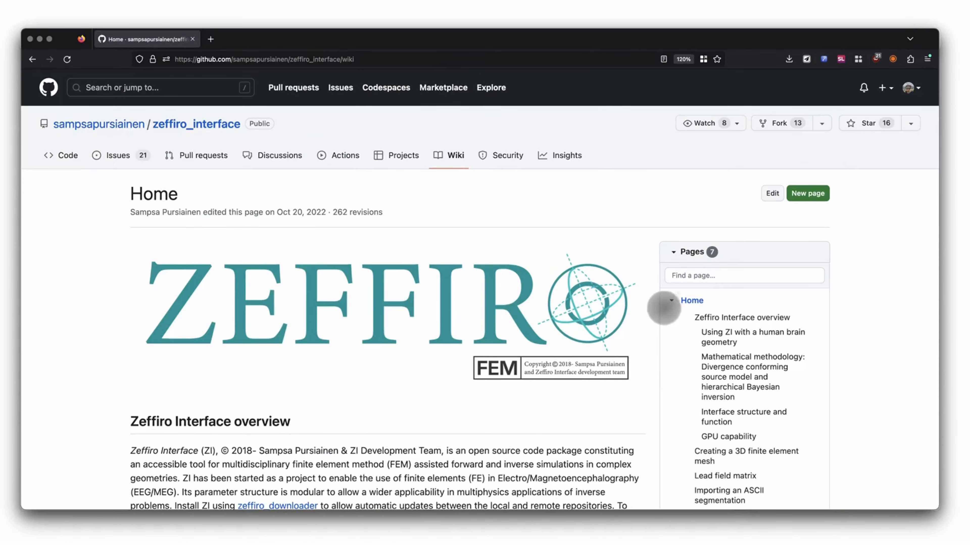
Step: Open the Tools Overview page of the Zeffiro Interface wiki and read the descriptions of the menu, segmentation, mesh and mesh visualization tools
{"action": "left_click", "coordinate": [669, 301]}
{"action": "left_click", "coordinate": [709, 418]}
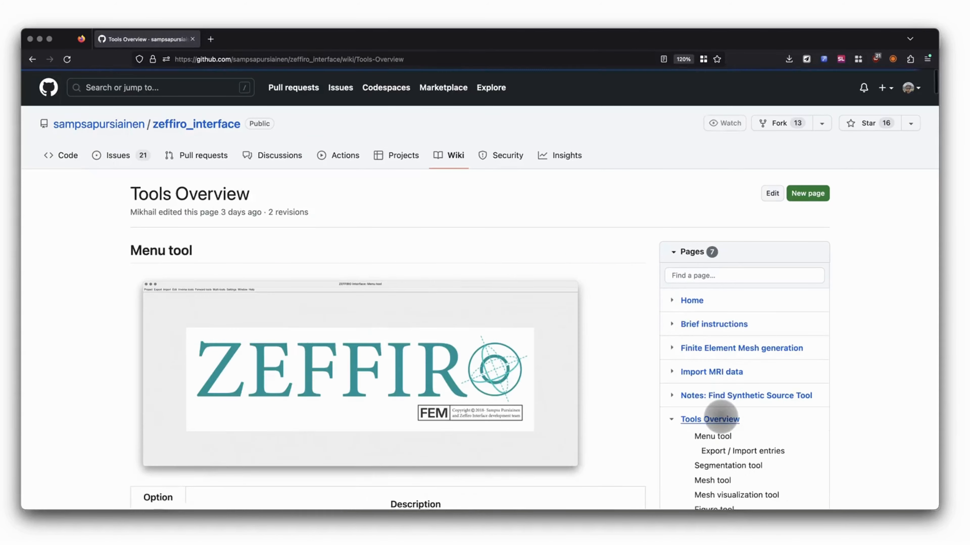
{"action": "scroll", "coordinate": [720, 417], "scroll_direction": "down", "scroll_amount": 5}
{"action": "scroll", "coordinate": [721, 416], "scroll_direction": "down", "scroll_amount": 15}
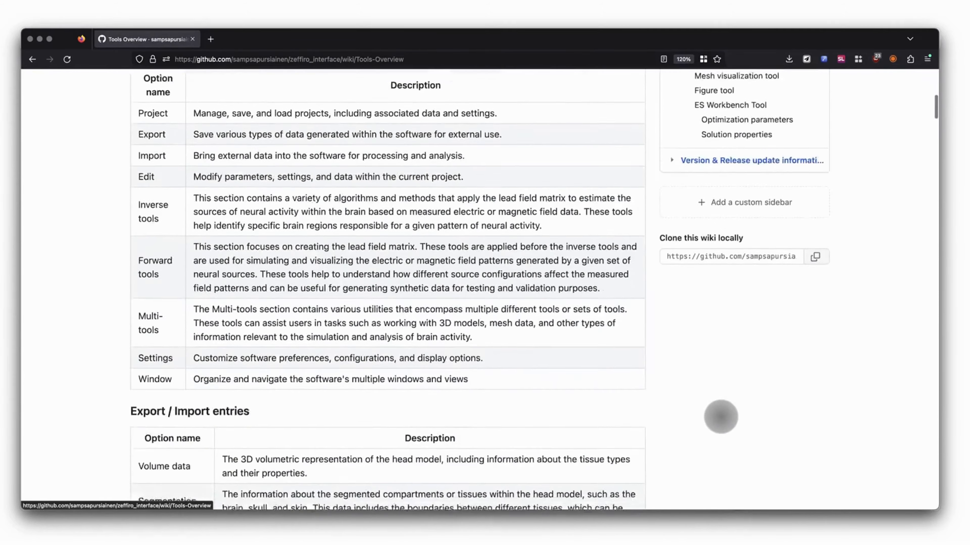
{"action": "scroll", "coordinate": [720, 417], "scroll_direction": "down", "scroll_amount": 15}
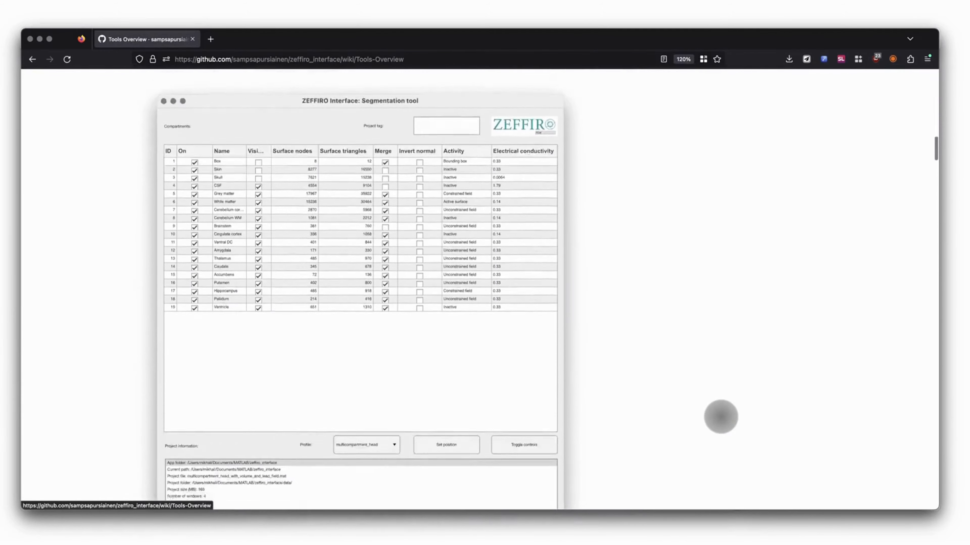
{"action": "scroll", "coordinate": [721, 416], "scroll_direction": "down", "scroll_amount": 15}
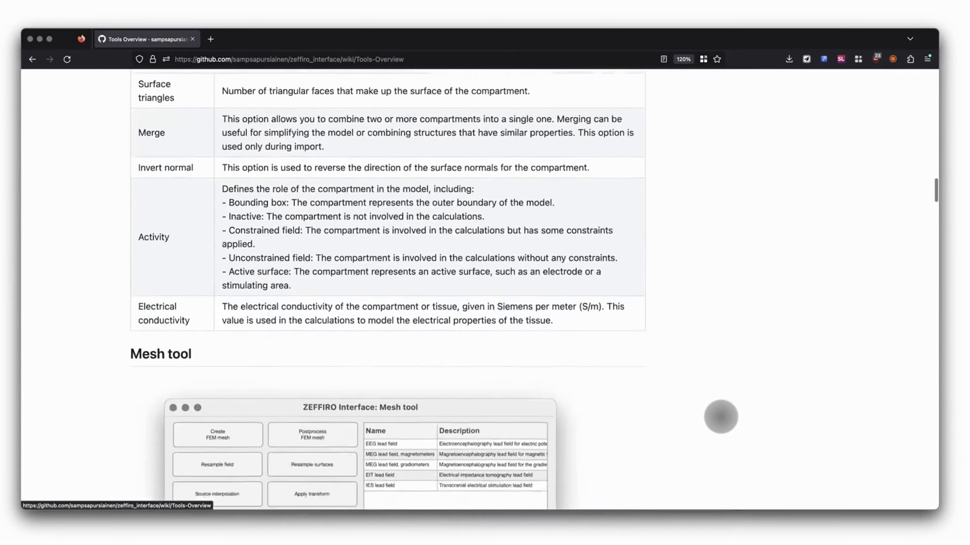
{"action": "scroll", "coordinate": [721, 417], "scroll_direction": "down", "scroll_amount": 15}
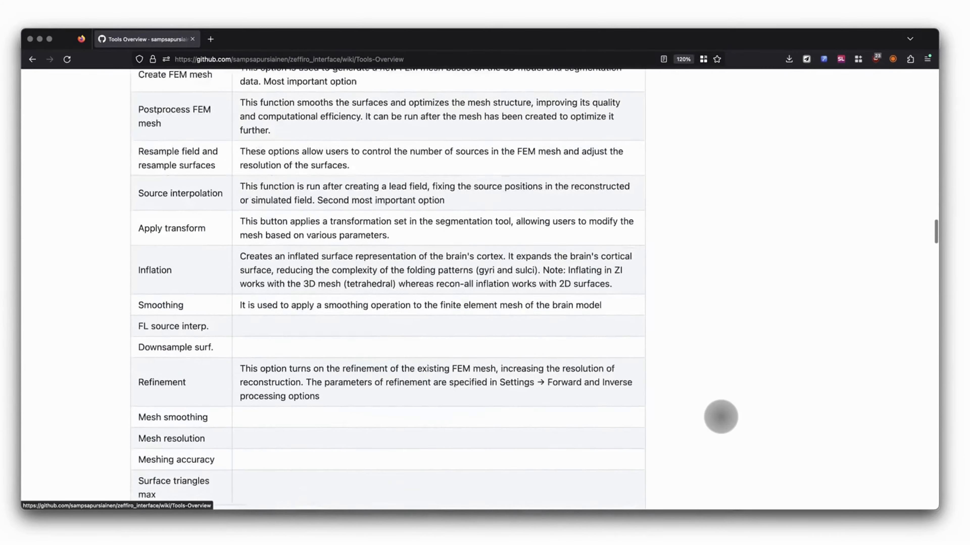
{"action": "scroll", "coordinate": [721, 416], "scroll_direction": "down", "scroll_amount": 15}
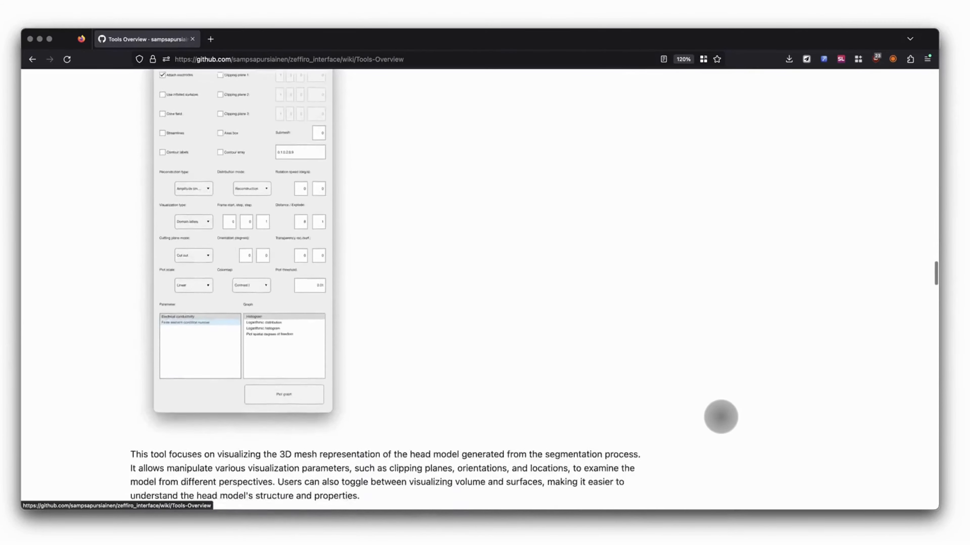
{"action": "scroll", "coordinate": [721, 417], "scroll_direction": "down", "scroll_amount": 11}
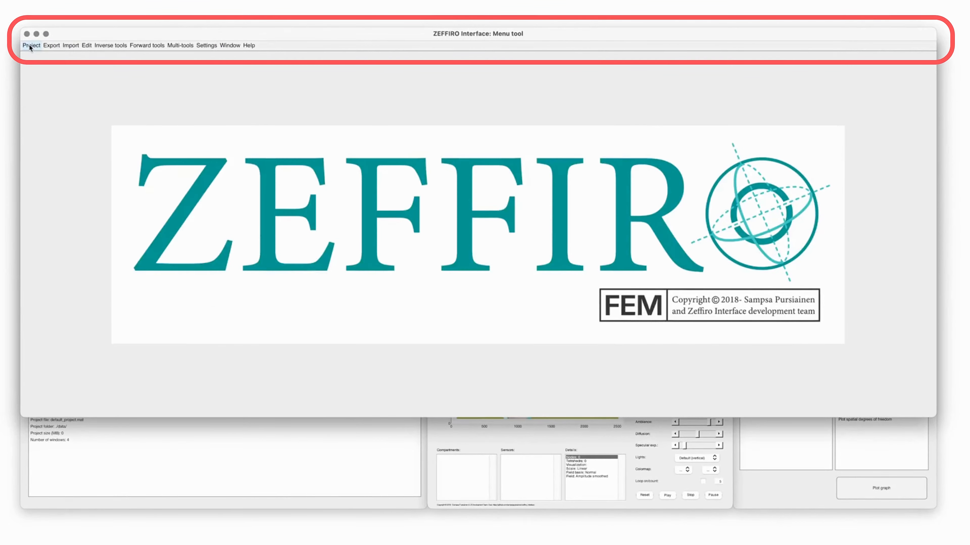
{"action": "left_click", "coordinate": [29, 45]}
{"action": "mouse_move", "coordinate": [65, 47]}
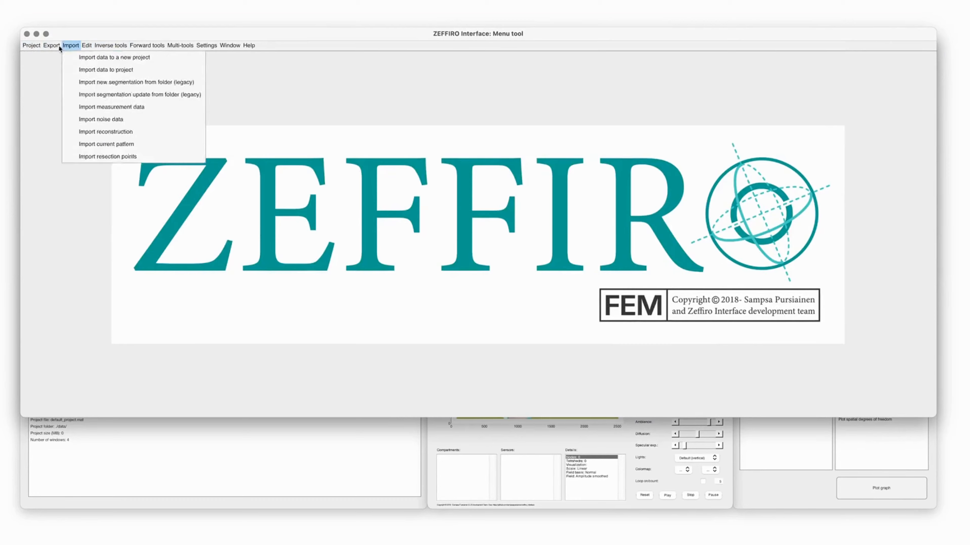
{"action": "mouse_move", "coordinate": [31, 46]}
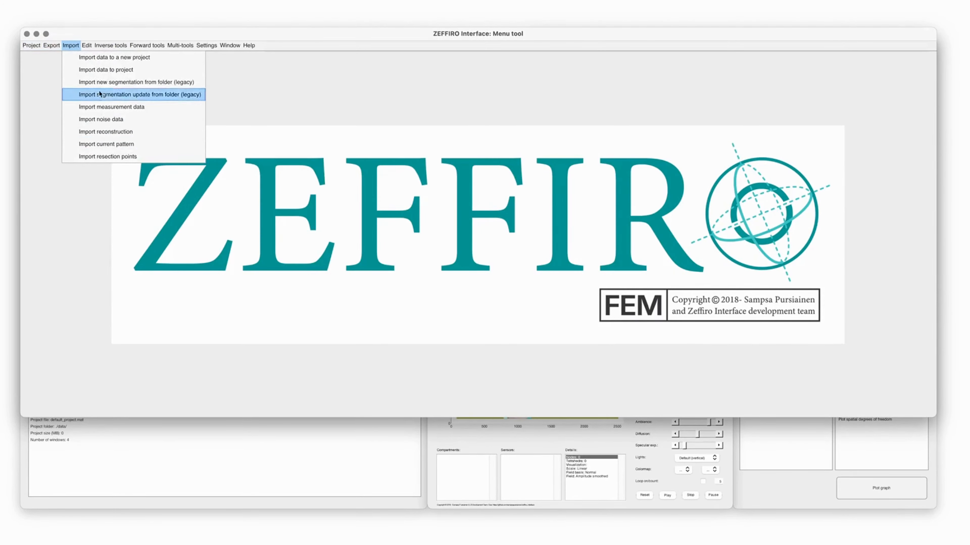
{"action": "mouse_move", "coordinate": [147, 46]}
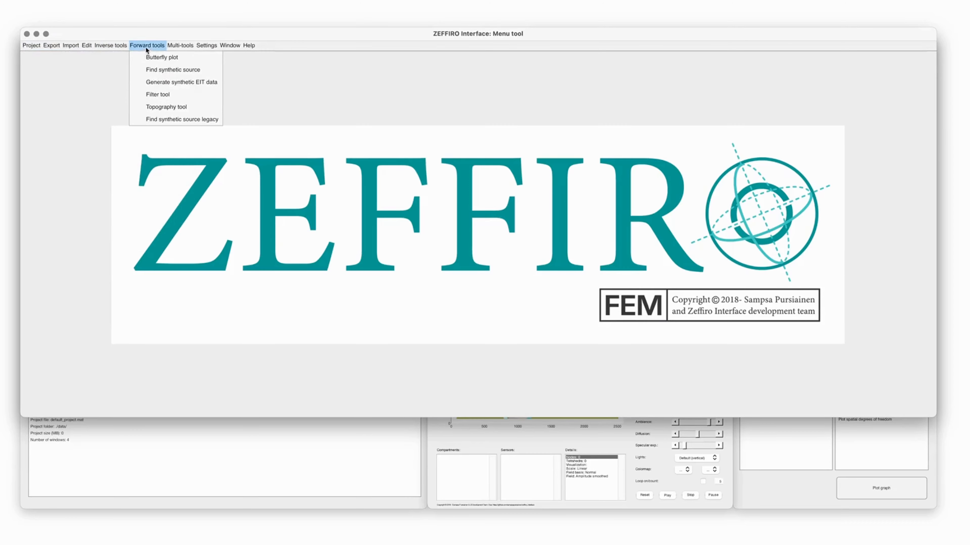
{"action": "mouse_move", "coordinate": [180, 46]}
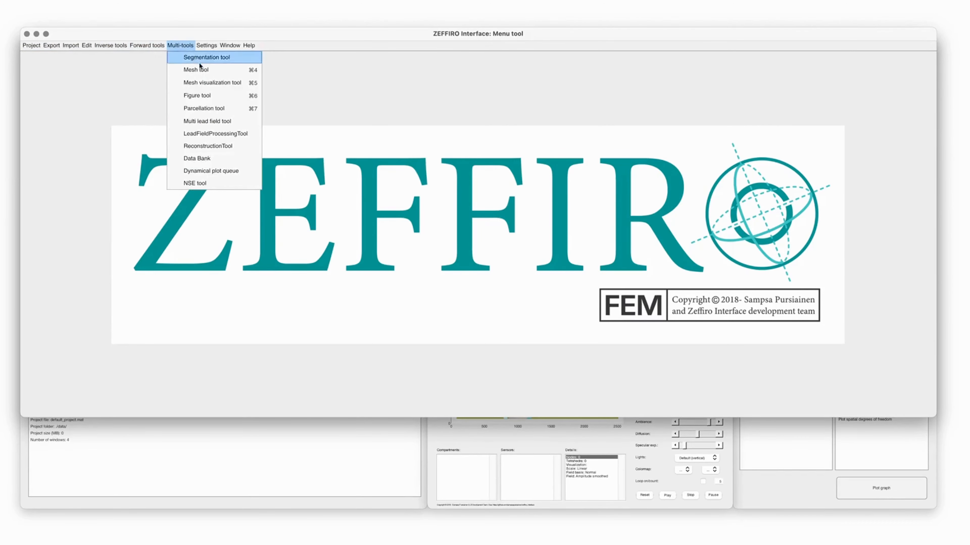
{"action": "left_click", "coordinate": [100, 107]}
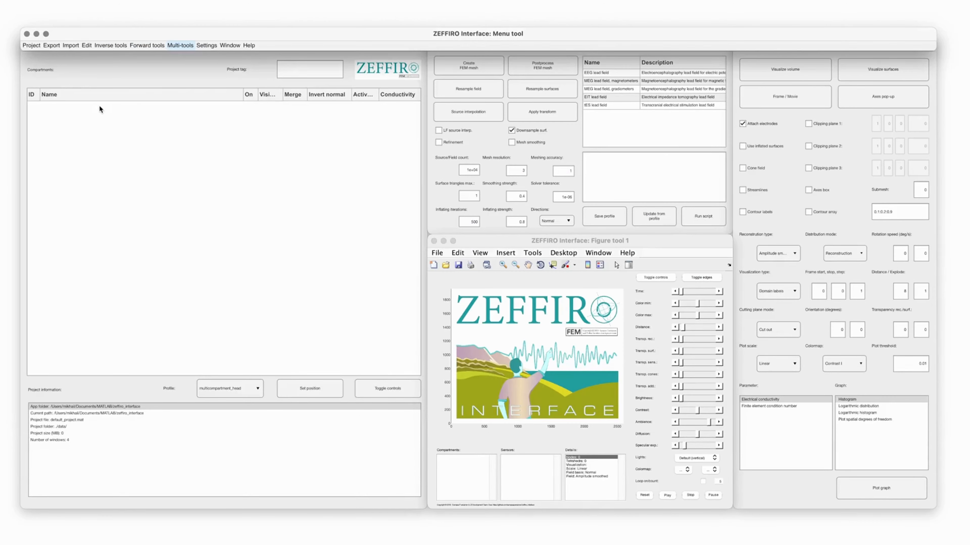
{"action": "left_click", "coordinate": [26, 34]}
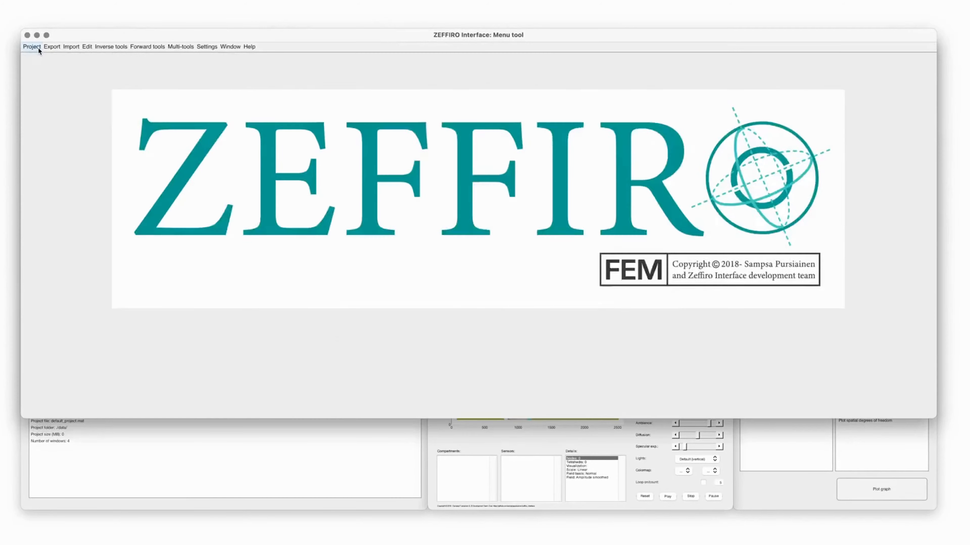
Step: Open the project multicompartment_head_project.mat from the example_projects folder
{"action": "left_click", "coordinate": [38, 48]}
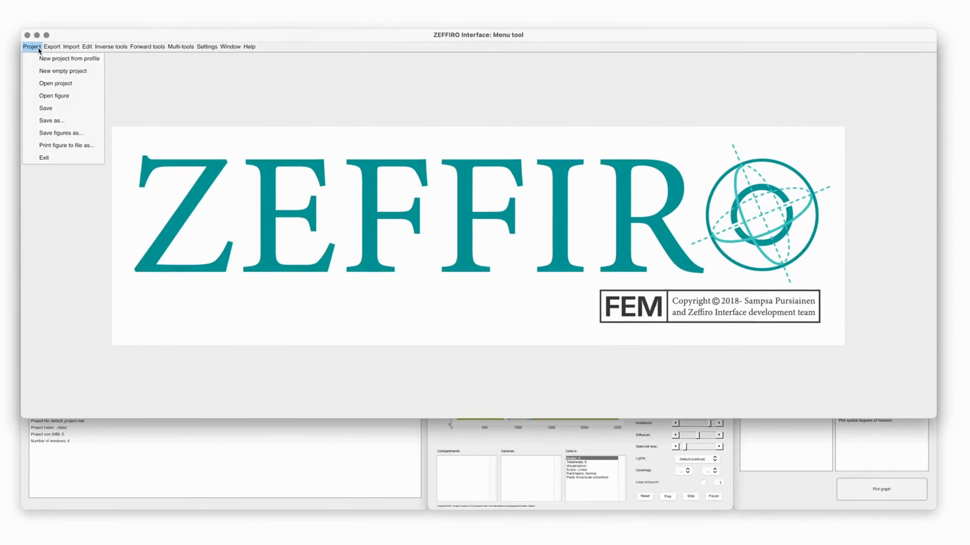
{"action": "left_click", "coordinate": [81, 83]}
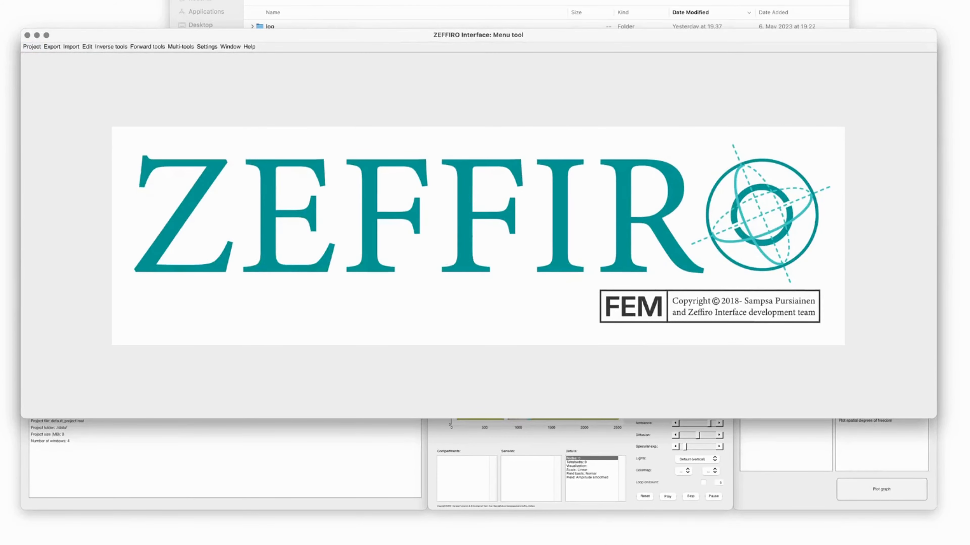
{"action": "key", "text": "super+shift+g"}
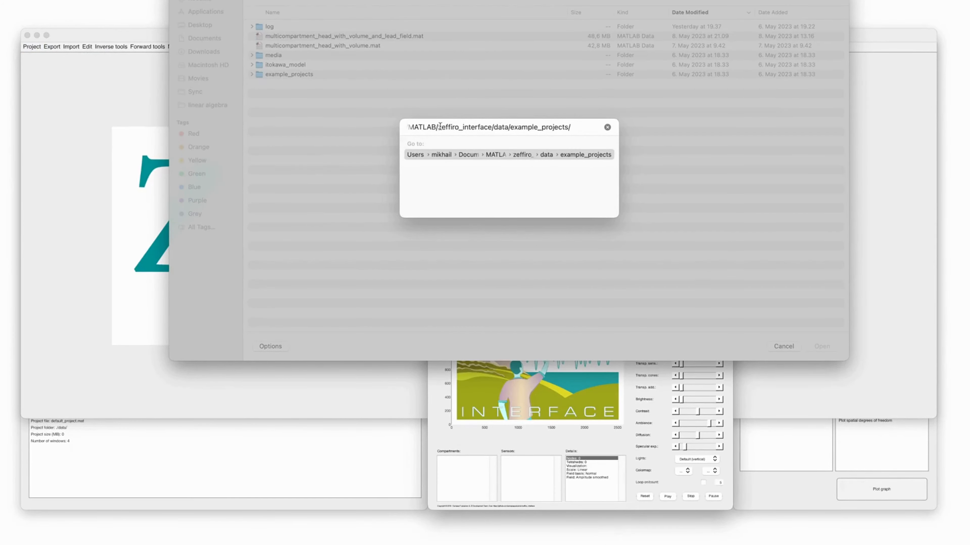
{"action": "left_click_drag", "start_coordinate": [437, 126], "coordinate": [657, 133]}
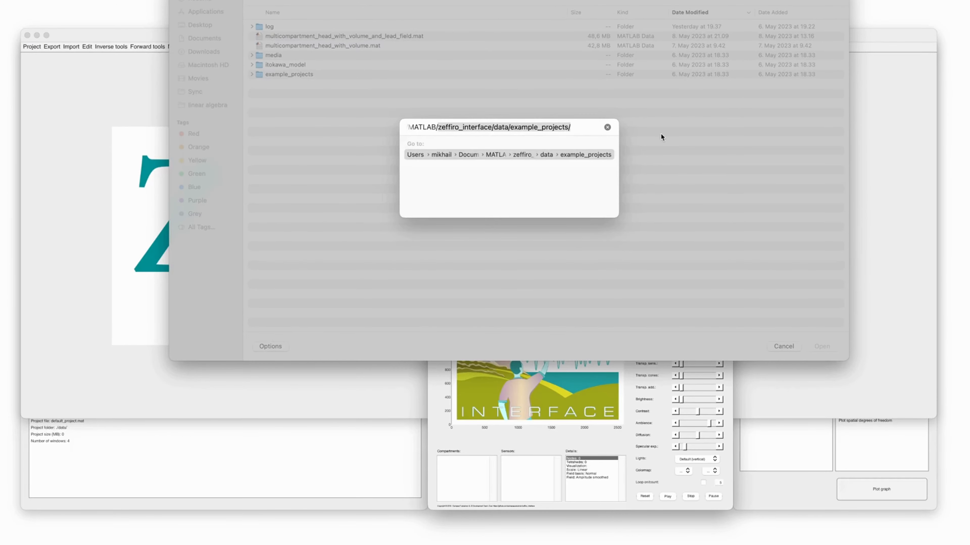
{"action": "key", "text": "Return"}
{"action": "double_click", "coordinate": [298, 75]}
{"action": "left_click", "coordinate": [333, 26]}
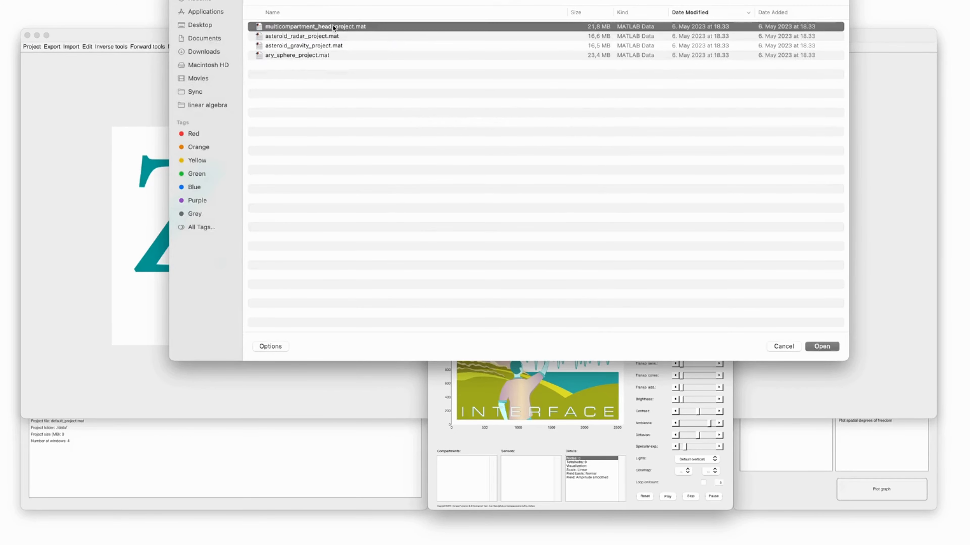
{"action": "left_click", "coordinate": [821, 346]}
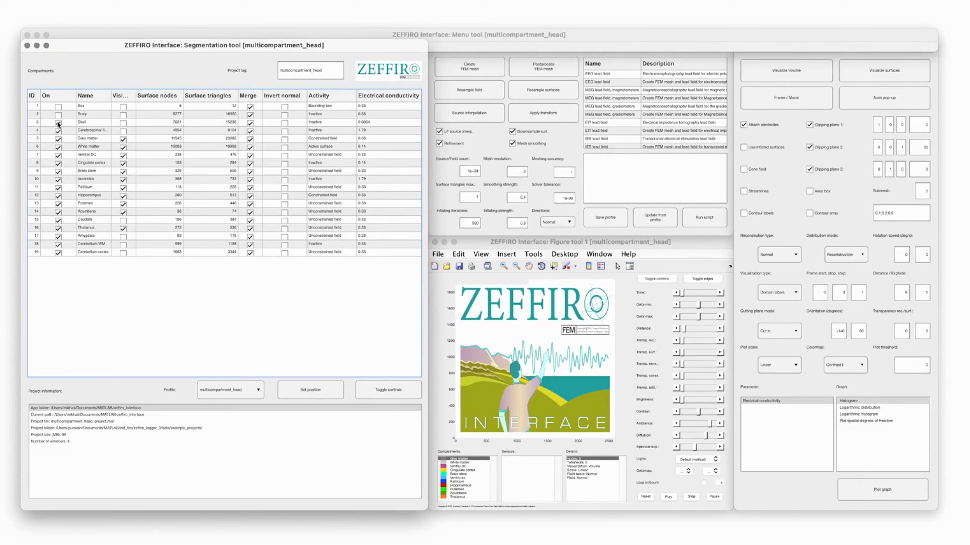
Step: Set the scalp's electrical conductivity to 0.335 and make the skull and cerebrospinal fluid compartments visible
{"action": "left_click", "coordinate": [366, 113]}
{"action": "right_click", "coordinate": [367, 112]}
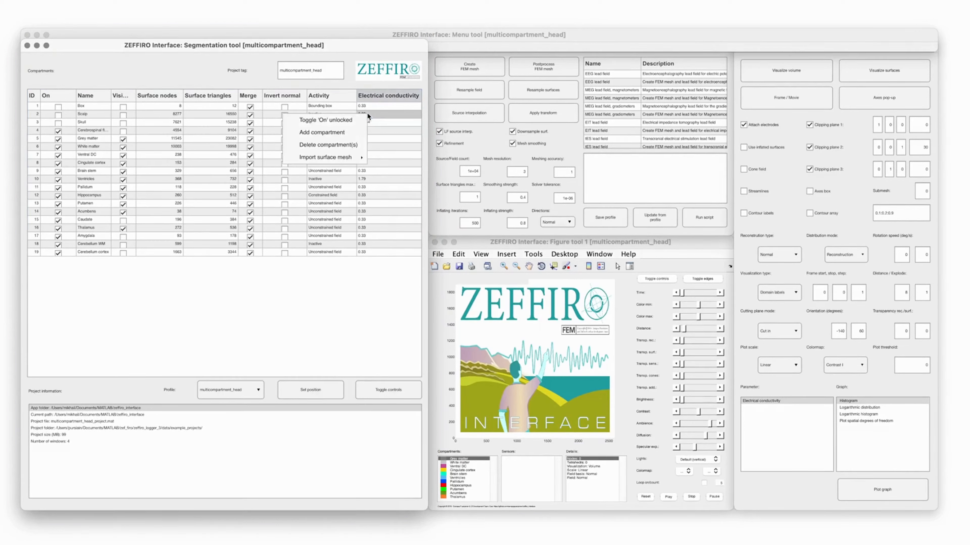
{"action": "double_click", "coordinate": [367, 114]}
{"action": "type", "text": "5"}
{"action": "key", "text": "Return"}
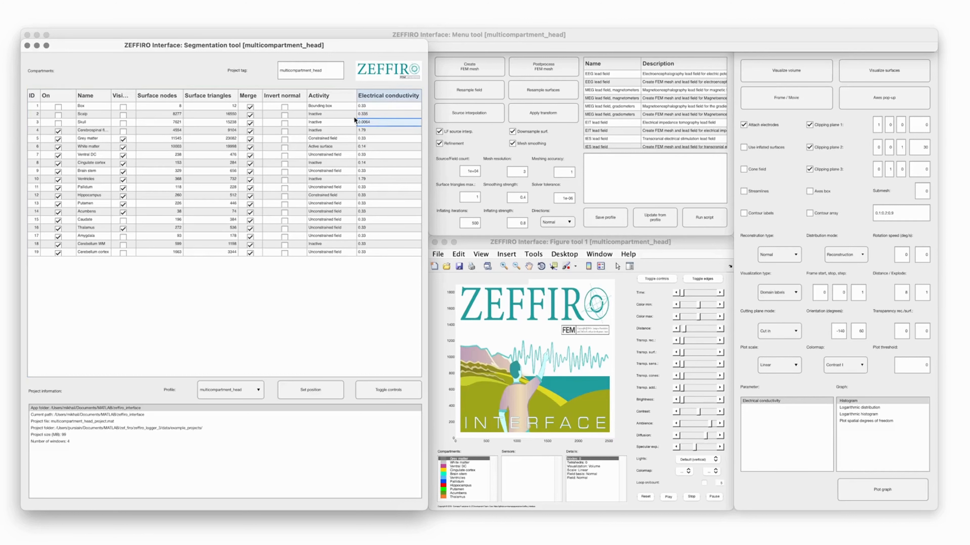
{"action": "left_click", "coordinate": [123, 131]}
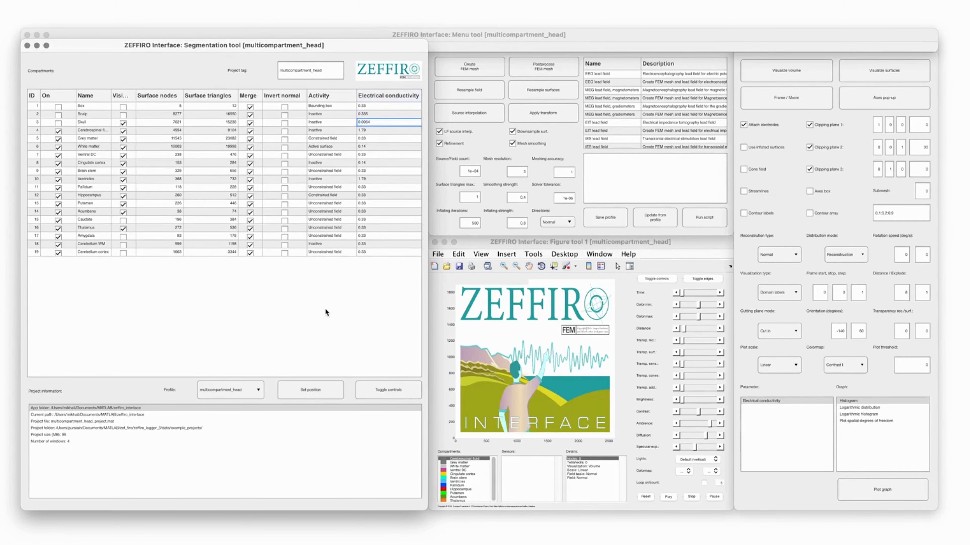
Step: Expand the segmentation tool's additional controls to view the sensor sets, transforms and project notes, and collapse them again
{"action": "left_click", "coordinate": [390, 392]}
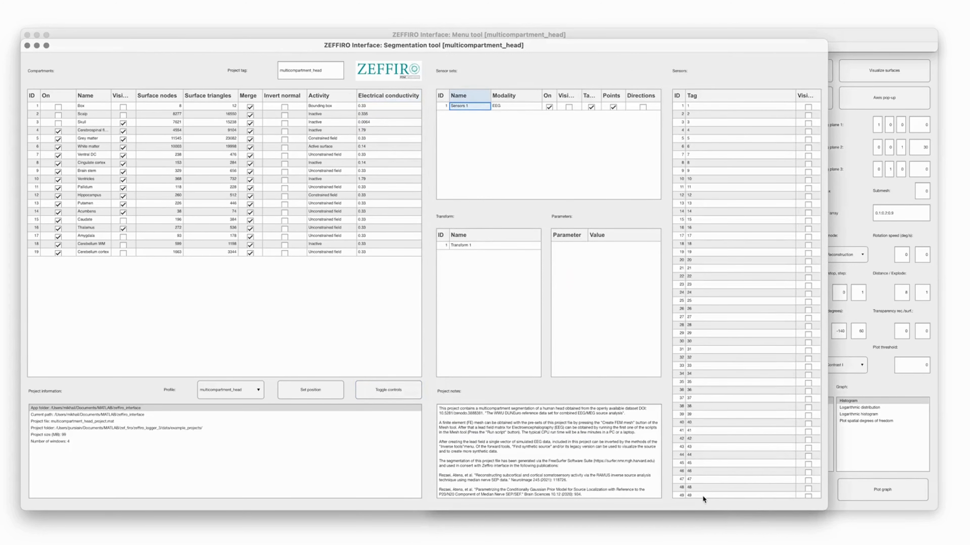
{"action": "left_click", "coordinate": [386, 395]}
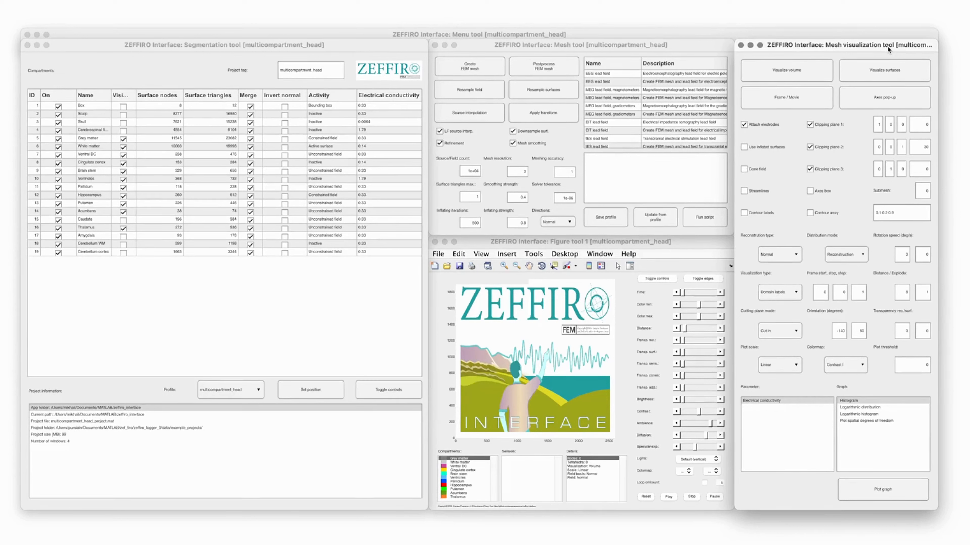
{"action": "left_click", "coordinate": [783, 251]}
{"action": "left_click", "coordinate": [845, 254]}
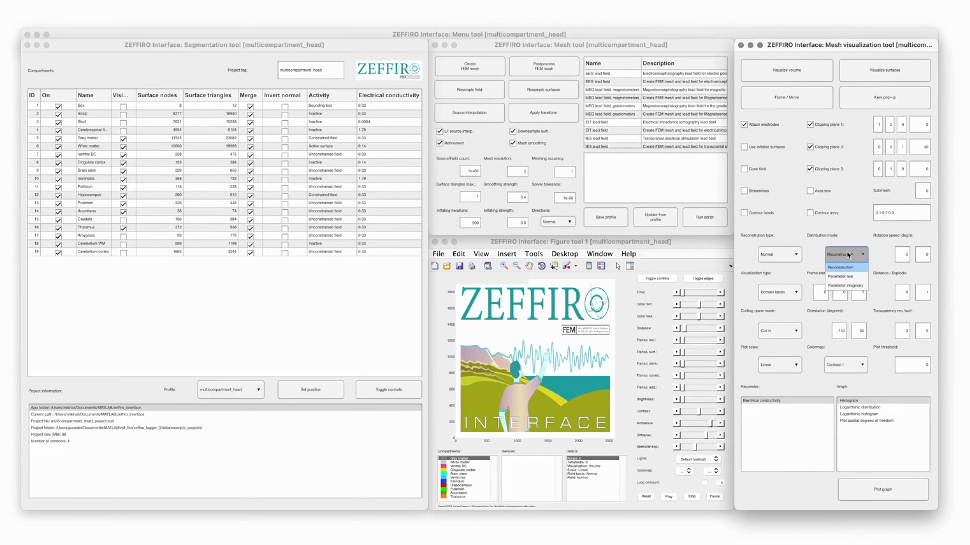
{"action": "left_click", "coordinate": [798, 290]}
{"action": "left_click", "coordinate": [807, 281]}
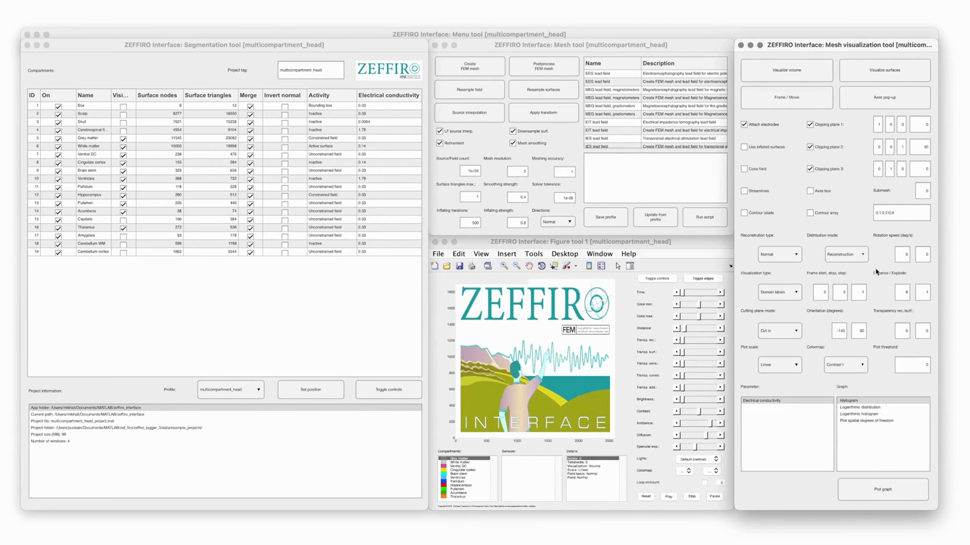
Step: Visualize the surfaces of the visible compartments, rotate the brain model and bring it closer in the figure
{"action": "left_click", "coordinate": [875, 72]}
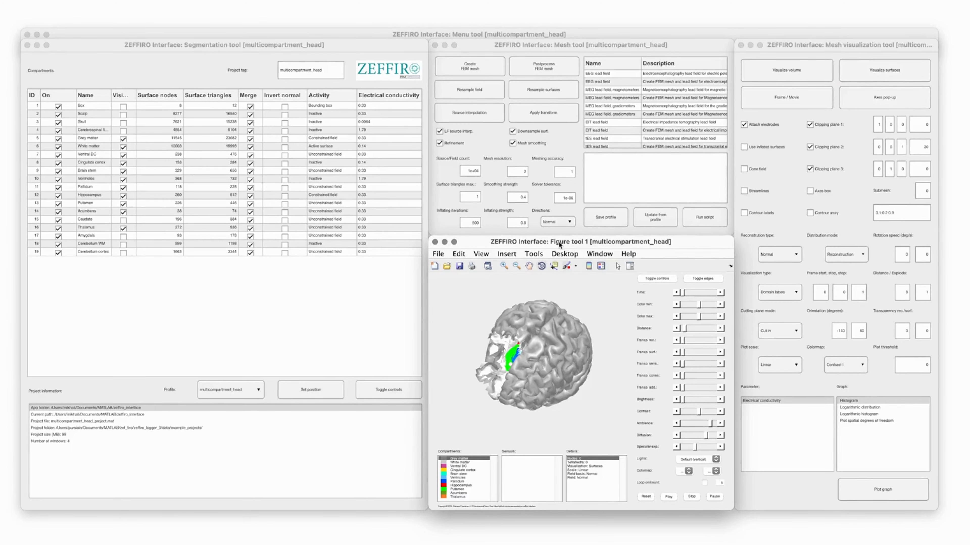
{"action": "left_click_drag", "start_coordinate": [513, 399], "coordinate": [531, 336]}
{"action": "left_click", "coordinate": [676, 328]}
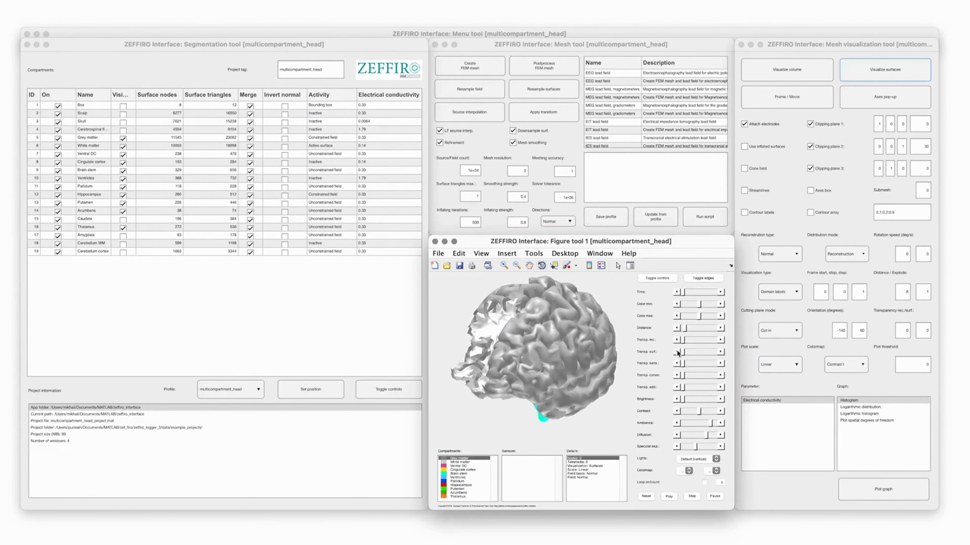
Step: Raise the surface transparency in the figure and rotate the brain to inspect its deep structures from several angles
{"action": "left_click", "coordinate": [721, 352]}
{"action": "left_click", "coordinate": [720, 351]}
{"action": "left_click_drag", "start_coordinate": [512, 342], "coordinate": [542, 355]}
{"action": "left_click", "coordinate": [675, 352]}
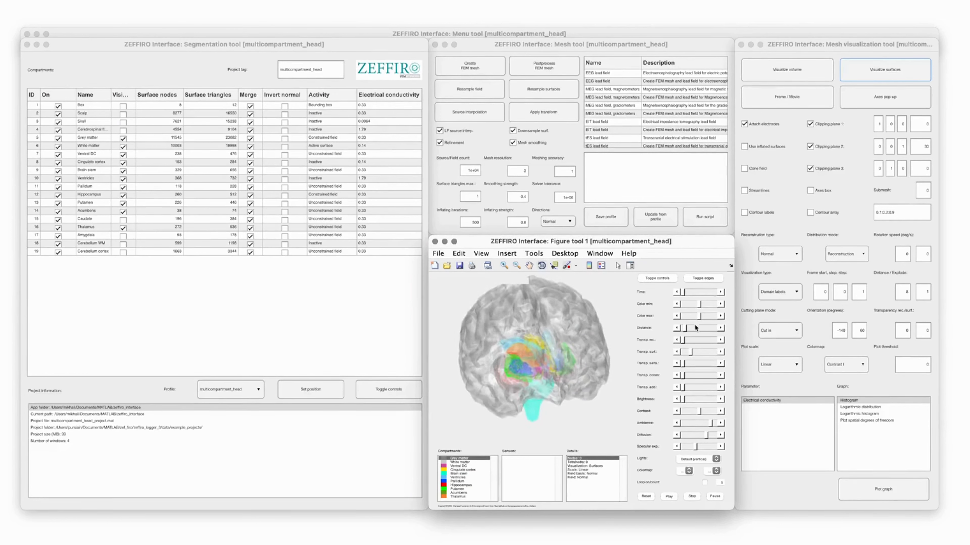
{"action": "left_click_drag", "start_coordinate": [535, 360], "coordinate": [547, 405]}
{"action": "left_click_drag", "start_coordinate": [584, 356], "coordinate": [281, 202]}
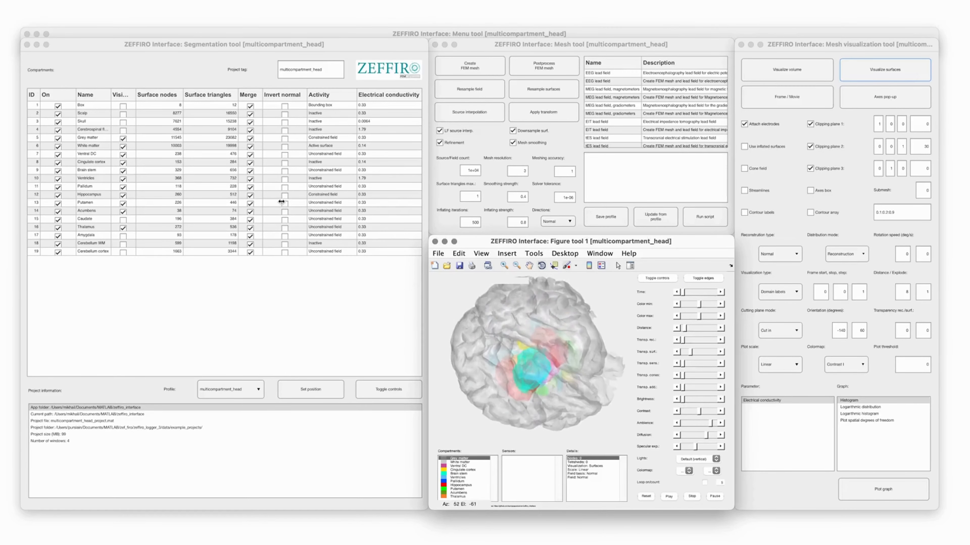
Step: Make the brain surfaces fully opaque again and rotate the model to view the cut-out section
{"action": "left_click", "coordinate": [675, 353]}
{"action": "left_click", "coordinate": [675, 354]}
{"action": "left_click_drag", "start_coordinate": [531, 372], "coordinate": [290, 468]}
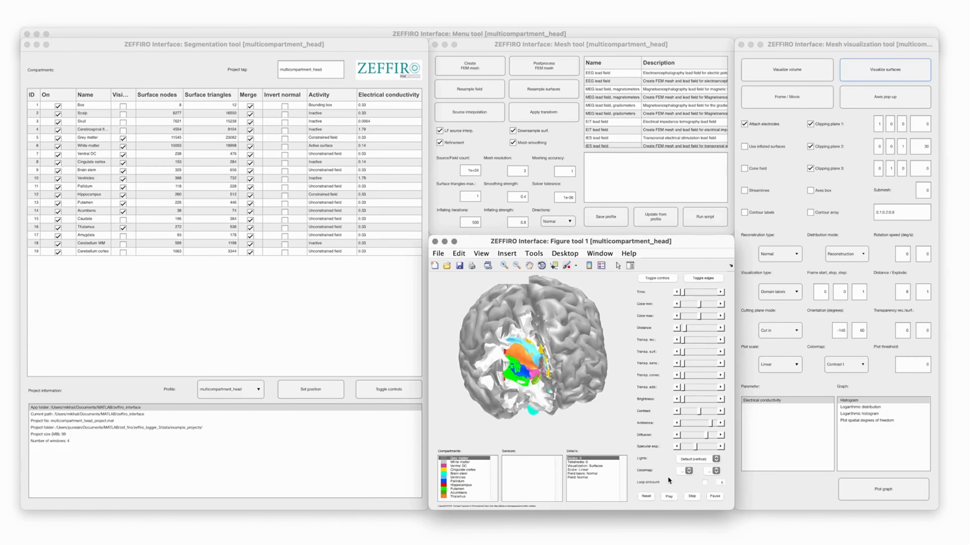
{"action": "left_click", "coordinate": [682, 475]}
{"action": "left_click", "coordinate": [686, 481]}
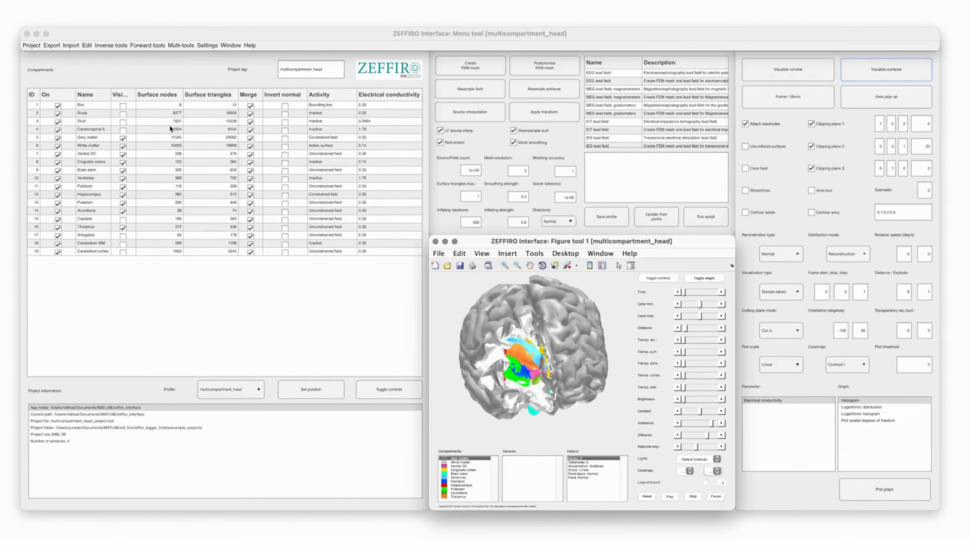
Step: Hide the grey matter and white matter compartments and disable clipping planes 1, 2 and 3
{"action": "left_click", "coordinate": [123, 138]}
{"action": "left_click", "coordinate": [123, 147]}
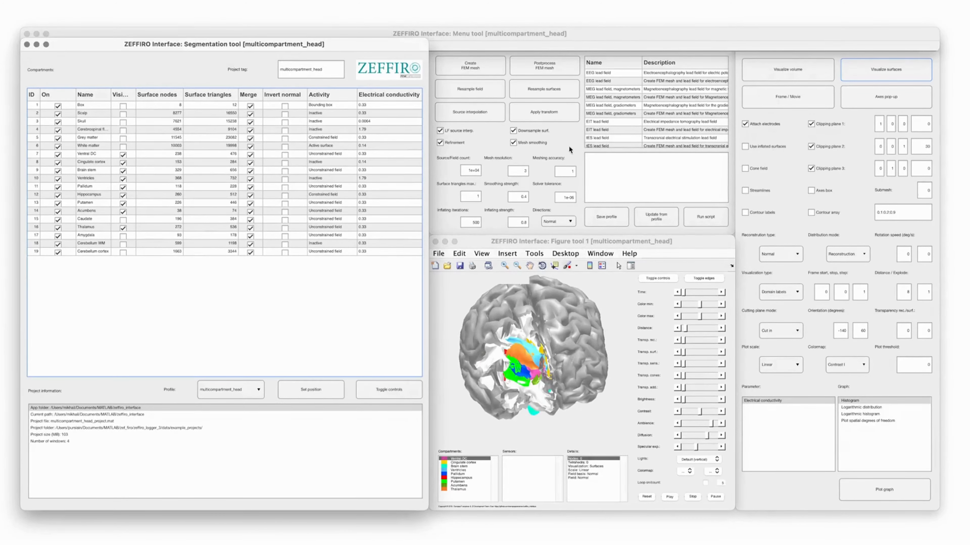
{"action": "left_click", "coordinate": [811, 168]}
{"action": "left_click", "coordinate": [811, 147]}
{"action": "left_click", "coordinate": [811, 124]}
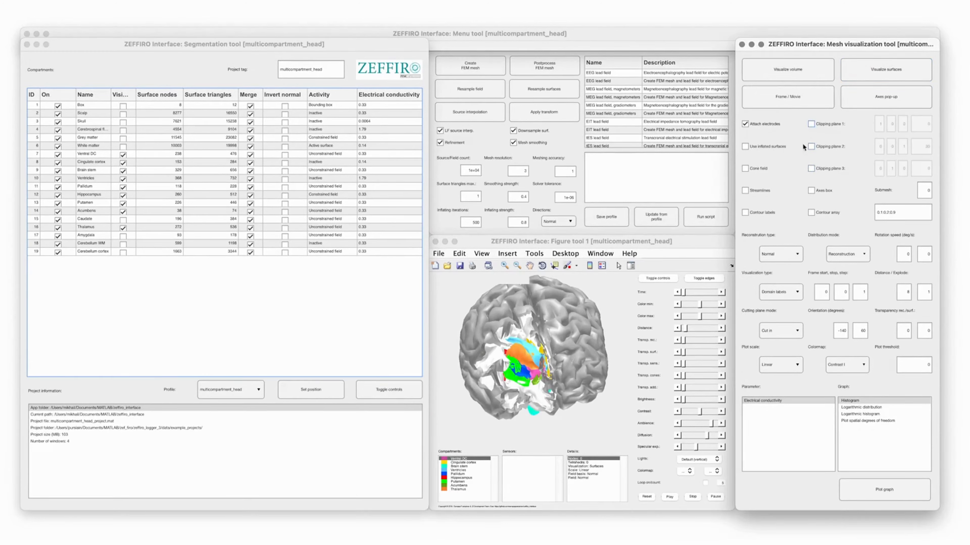
Step: Visualize the surfaces of the remaining compartments and rotate the deep brain structures in the figure
{"action": "left_click", "coordinate": [900, 76]}
{"action": "left_click", "coordinate": [525, 347]}
{"action": "left_click_drag", "start_coordinate": [540, 352], "coordinate": [303, 252]}
Step: Make the white matter and grey matter compartments visible again
{"action": "left_click", "coordinate": [123, 147]}
{"action": "left_click", "coordinate": [123, 139]}
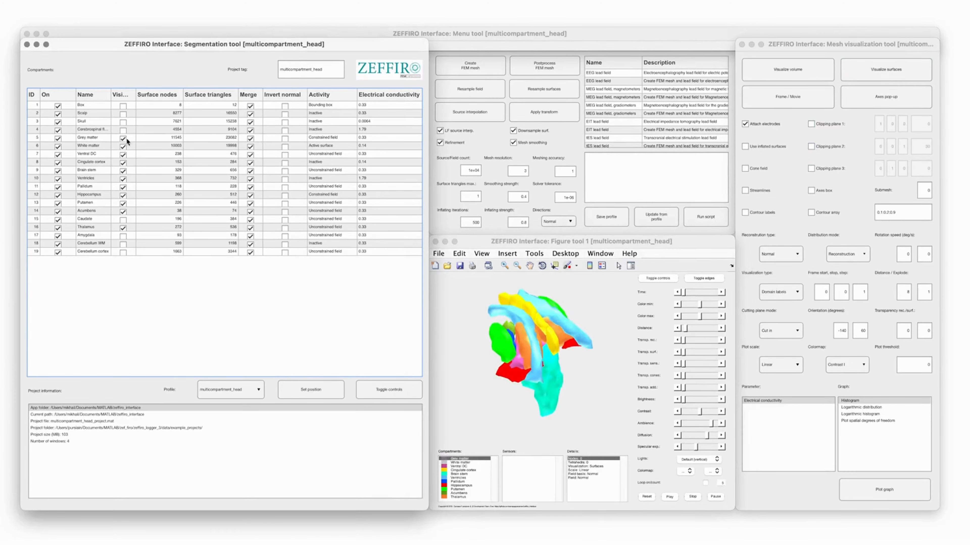
Step: Change the explode value, visualize the compartment surfaces pulled apart, and rotate the exploded brain model
{"action": "left_click", "coordinate": [904, 301]}
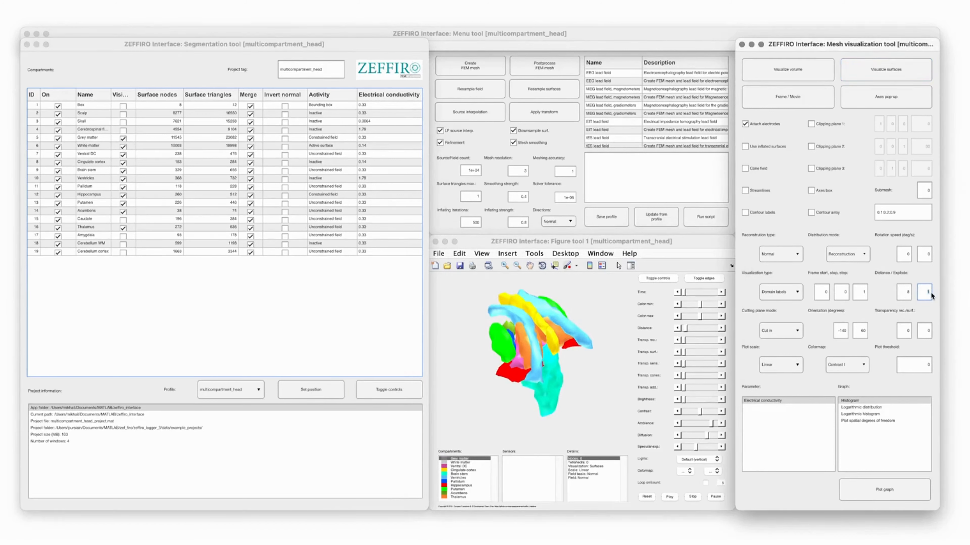
{"action": "left_click", "coordinate": [862, 76]}
{"action": "left_click_drag", "start_coordinate": [561, 353], "coordinate": [545, 334]}
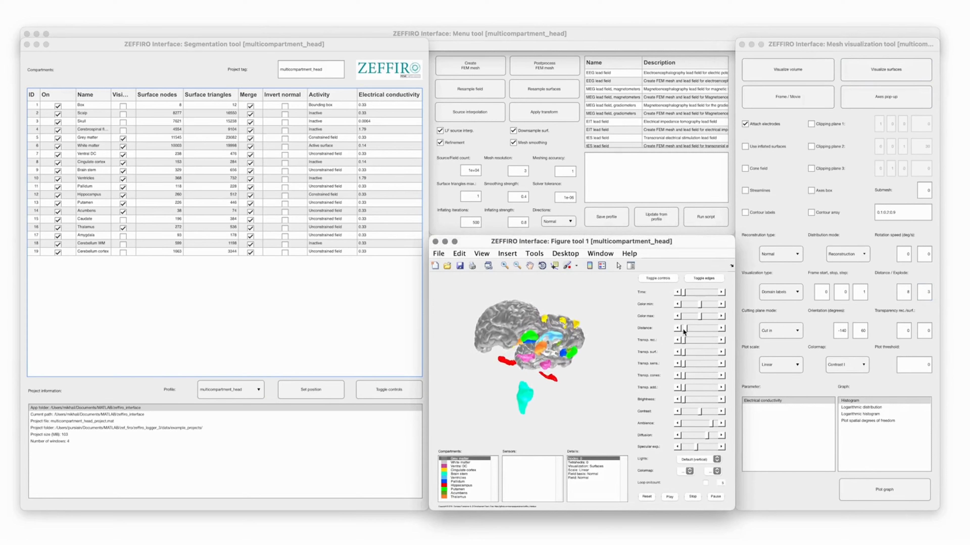
Step: Slightly raise the surface transparency, change the explode value again, visualize the surfaces and rotate the model
{"action": "left_click", "coordinate": [690, 352]}
{"action": "left_click", "coordinate": [924, 292]}
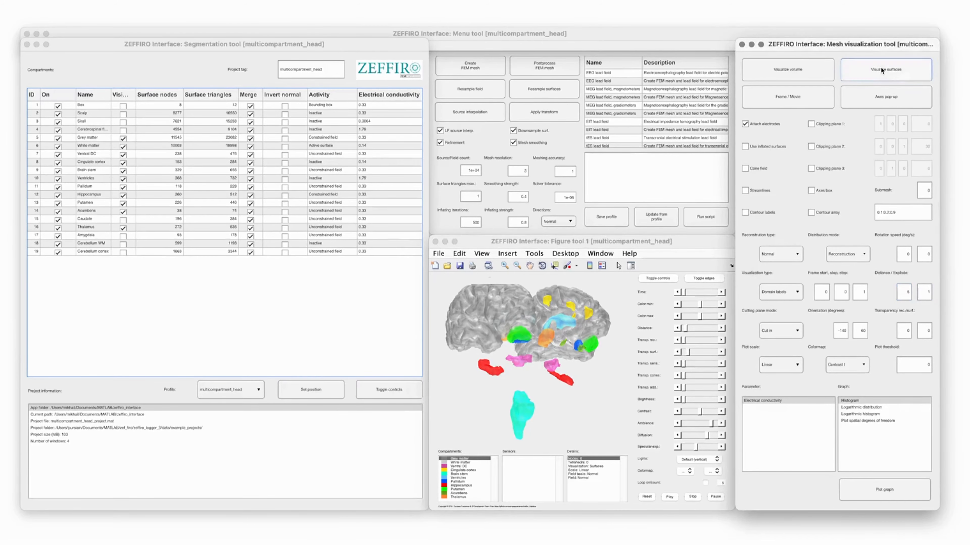
{"action": "left_click_drag", "start_coordinate": [531, 369], "coordinate": [643, 312]}
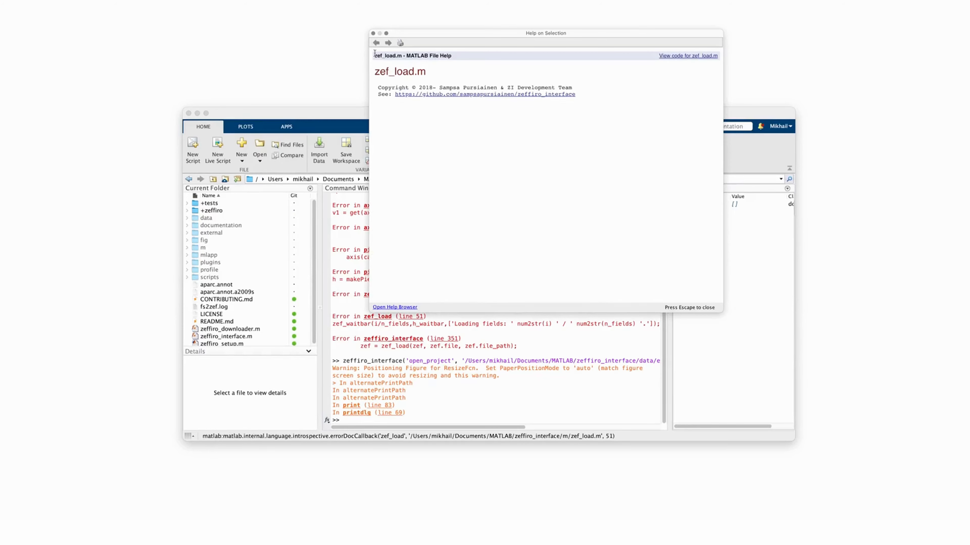
Step: Close the zef_load help in MATLAB and open the zeffiro_interface help to read its start-up options
{"action": "left_click", "coordinate": [372, 35]}
{"action": "left_click", "coordinate": [372, 342]}
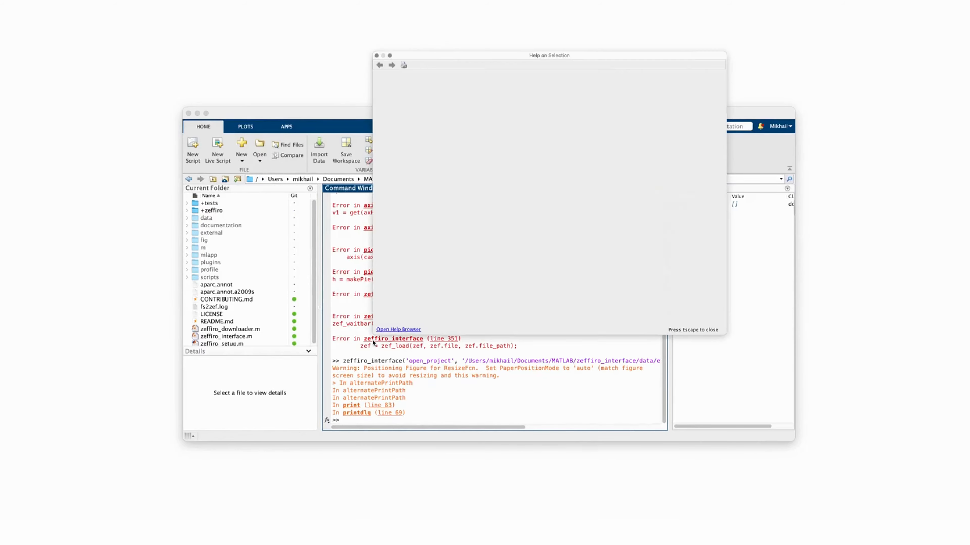
{"action": "scroll", "coordinate": [506, 229], "scroll_direction": "down", "scroll_amount": 5}
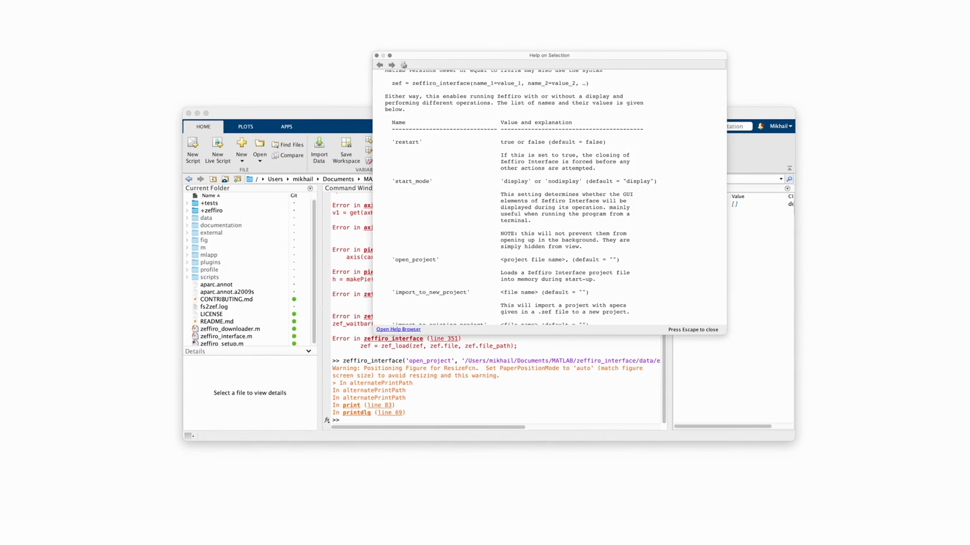
Step: Switch to the browser and open the zeffiro_interface repository's wiki on GitHub to read the overview
{"action": "key", "text": "super+Tab"}
{"action": "left_click", "coordinate": [435, 169]}
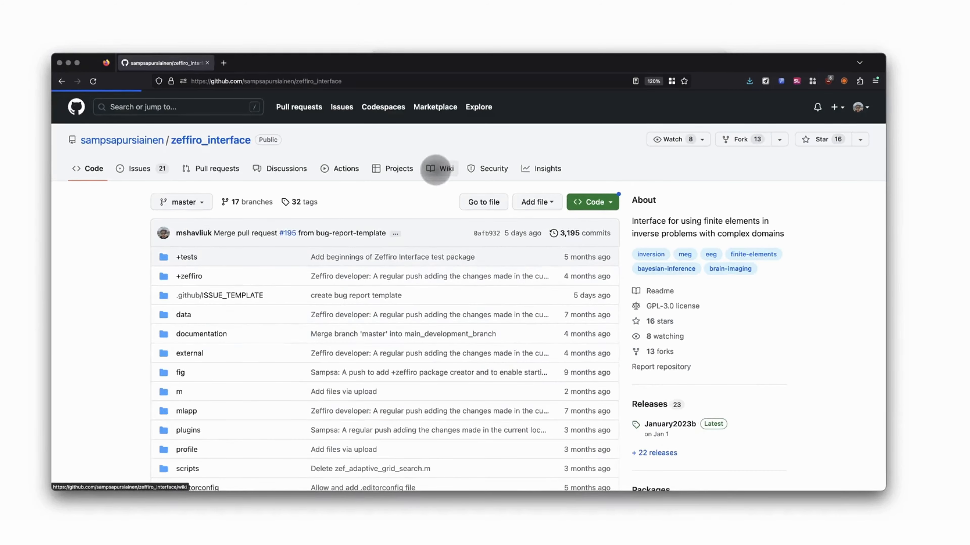
{"action": "scroll", "coordinate": [359, 380], "scroll_direction": "down", "scroll_amount": 3}
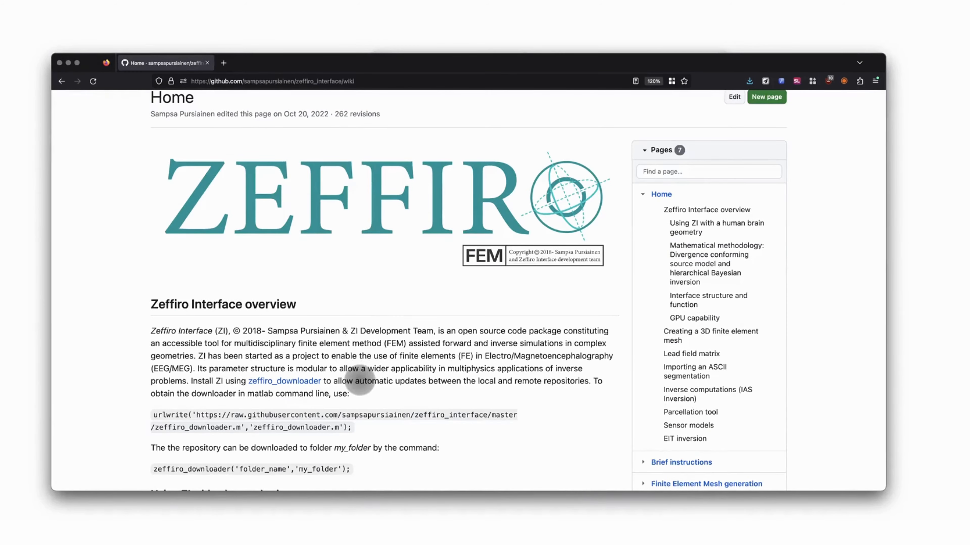
{"action": "scroll", "coordinate": [359, 381], "scroll_direction": "up", "scroll_amount": 3}
Step: Open the "error on unselecting transformation" entry in the repository's issues and review its description, screenshots and context
{"action": "left_click", "coordinate": [129, 121]}
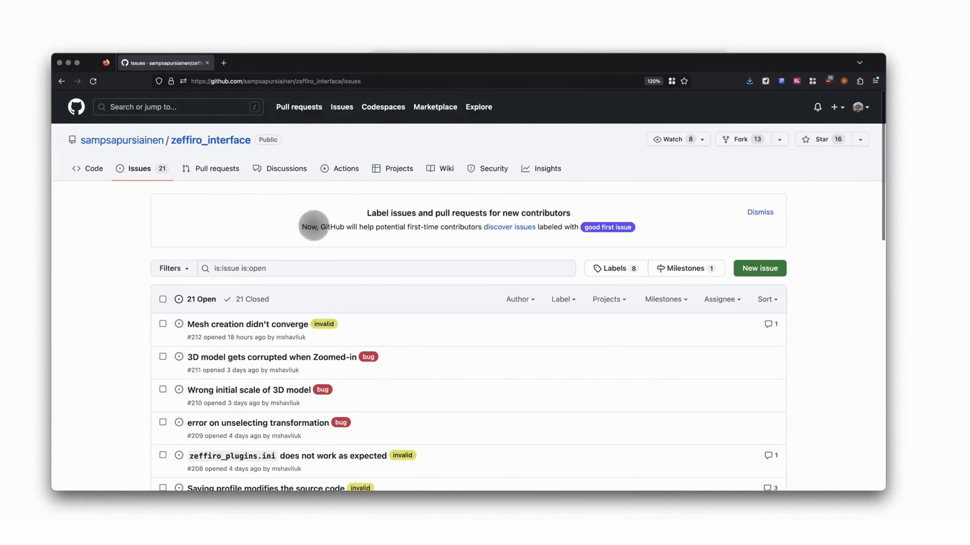
{"action": "scroll", "coordinate": [312, 223], "scroll_direction": "down", "scroll_amount": 2}
{"action": "left_click", "coordinate": [316, 350]}
{"action": "scroll", "coordinate": [466, 385], "scroll_direction": "down", "scroll_amount": 5}
{"action": "scroll", "coordinate": [746, 373], "scroll_direction": "down", "scroll_amount": 5}
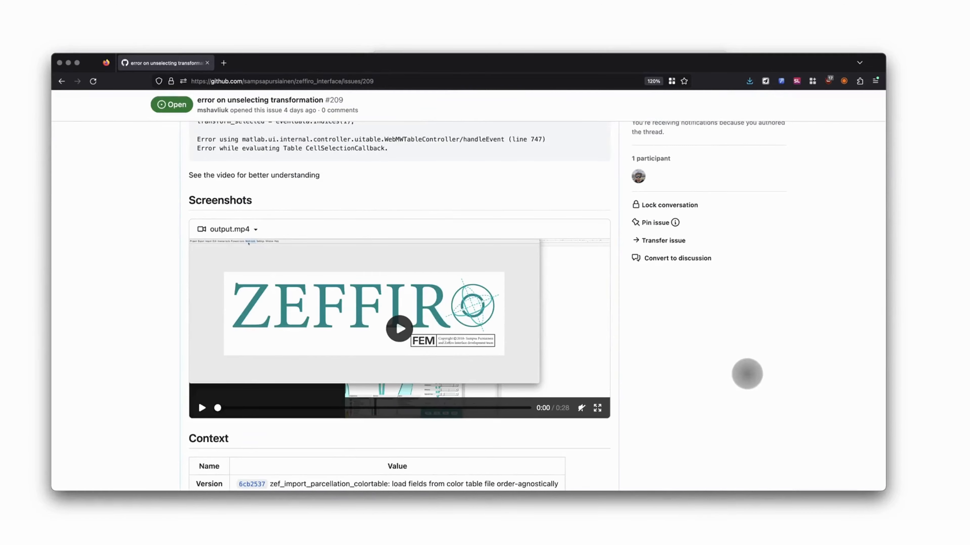
{"action": "scroll", "coordinate": [747, 374], "scroll_direction": "up", "scroll_amount": 10}
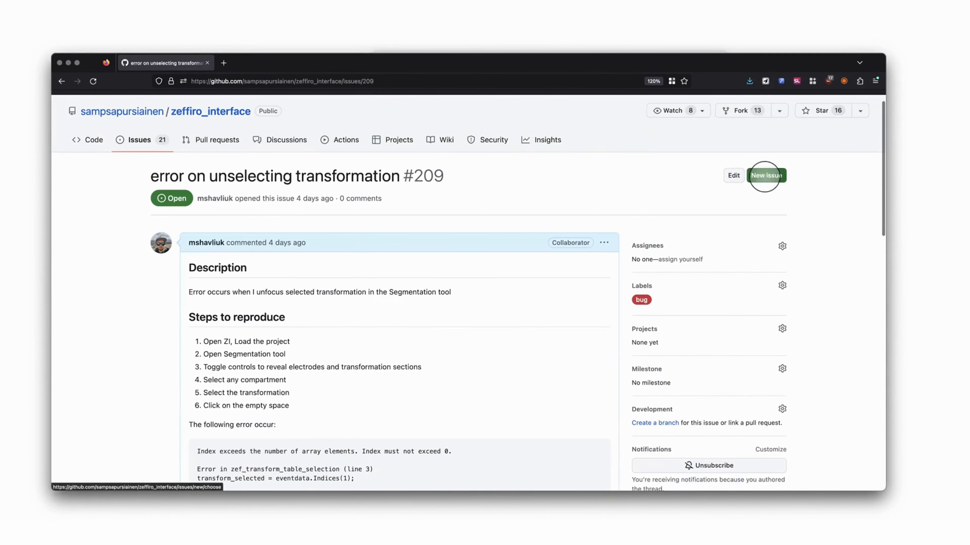
Step: Create a new issue from the bug report template and title it "The app doesn't work!!!"
{"action": "left_click", "coordinate": [765, 175]}
{"action": "left_click", "coordinate": [730, 222]}
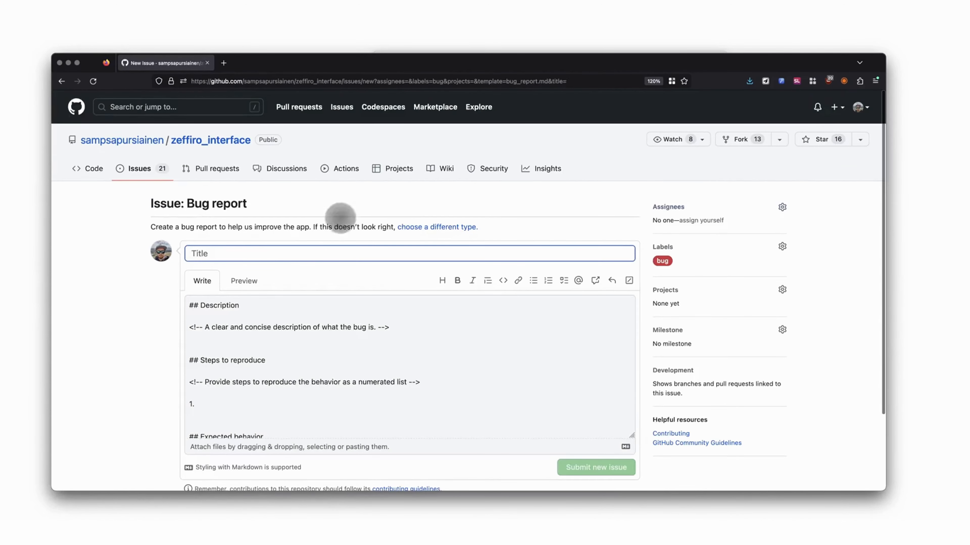
{"action": "type", "text": "The app doesn't work!!!"}
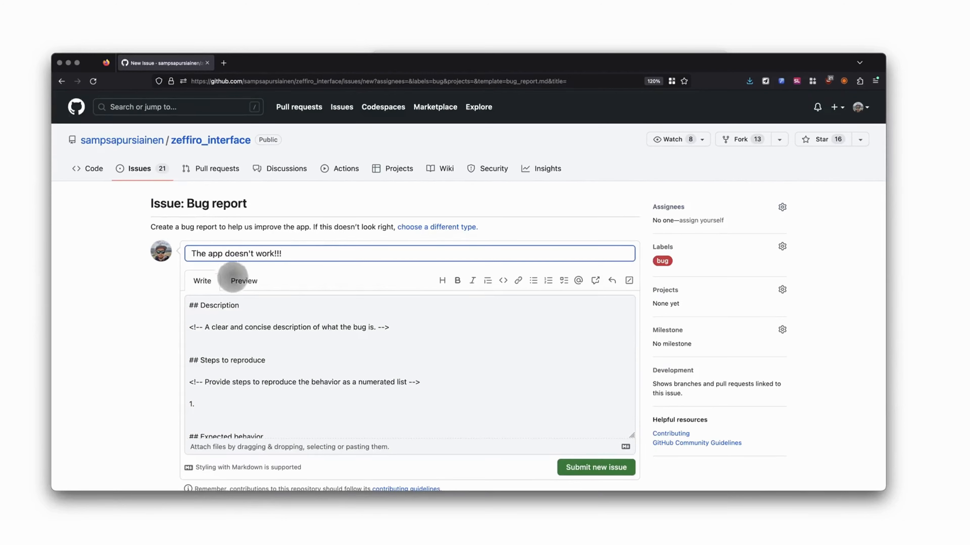
Step: Insert an emoji in the blank Description section of the bug report
{"action": "left_click", "coordinate": [232, 338]}
{"action": "key", "text": "ctrl+super+space"}
{"action": "left_click", "coordinate": [197, 383]}
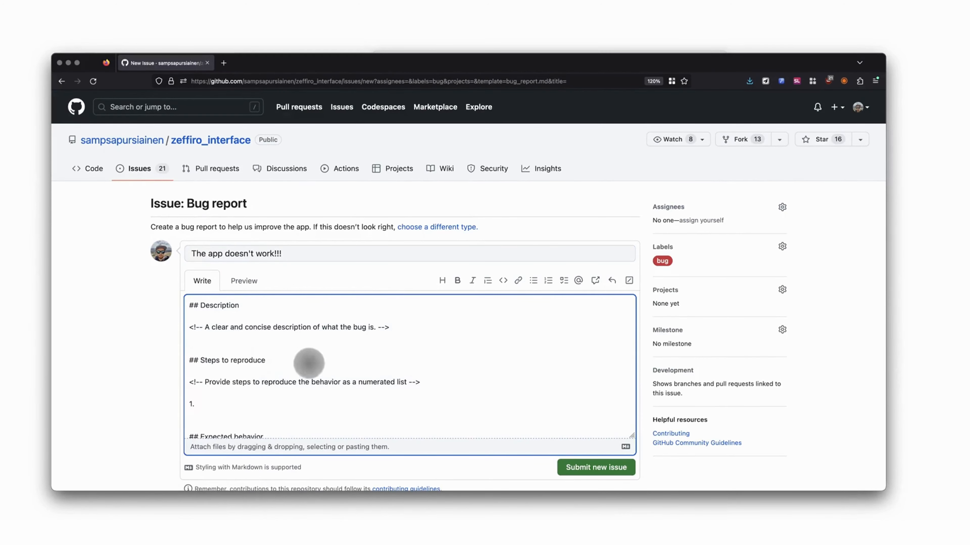